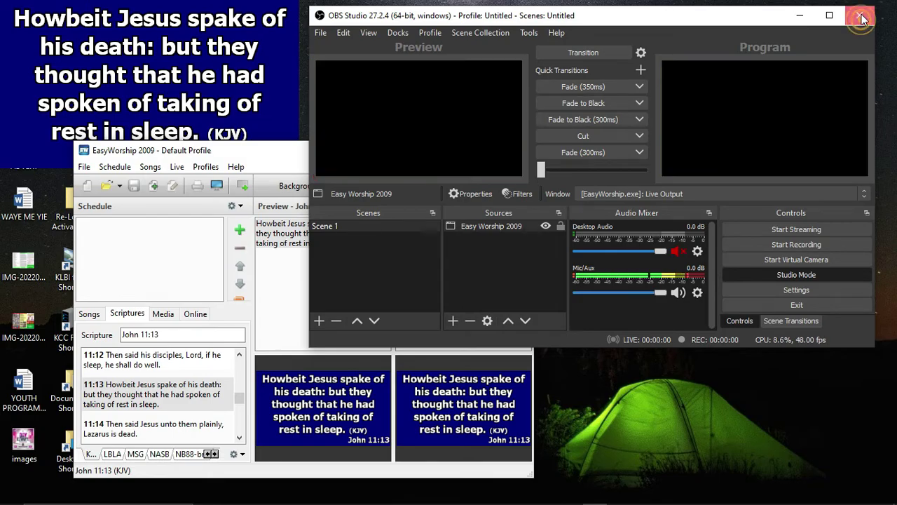
Close OBS Studio and then EasyWorship 2009, leaving only the Windows desktop
click(859, 15)
click(518, 150)
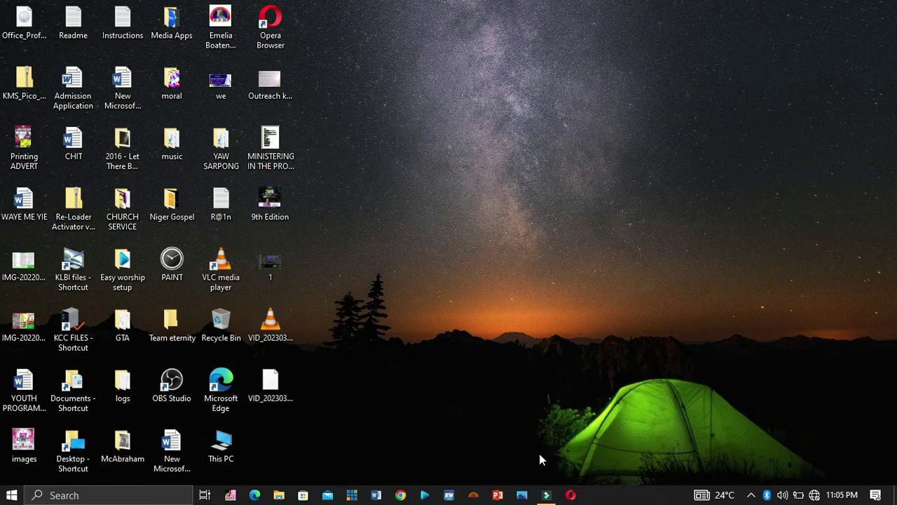
Relaunch OBS Studio from its desktop shortcut
double_click(176, 379)
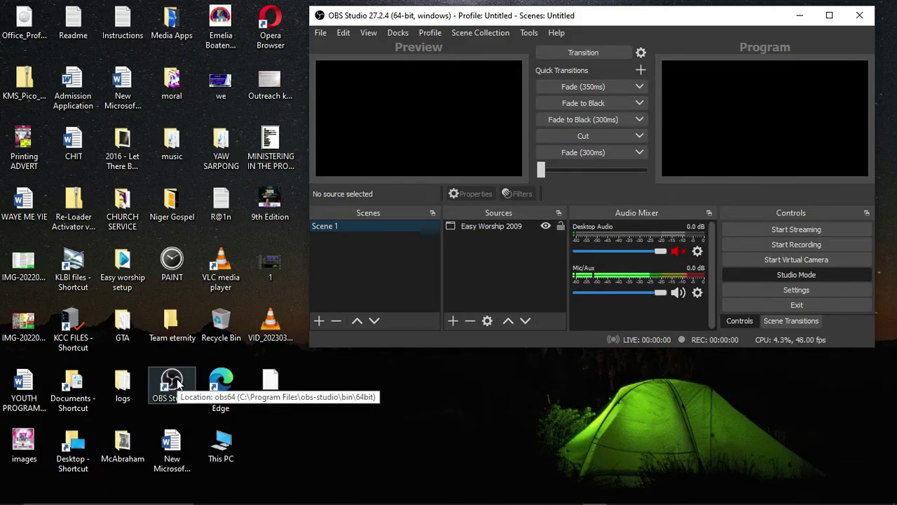
Delete the Easy Worship 2009 source from Scene 1 and confirm the removal
click(510, 234)
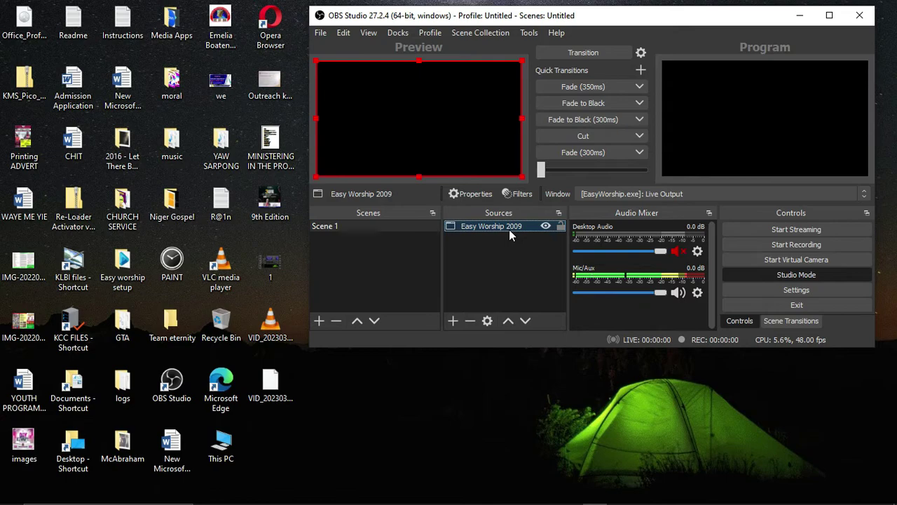
key(Delete)
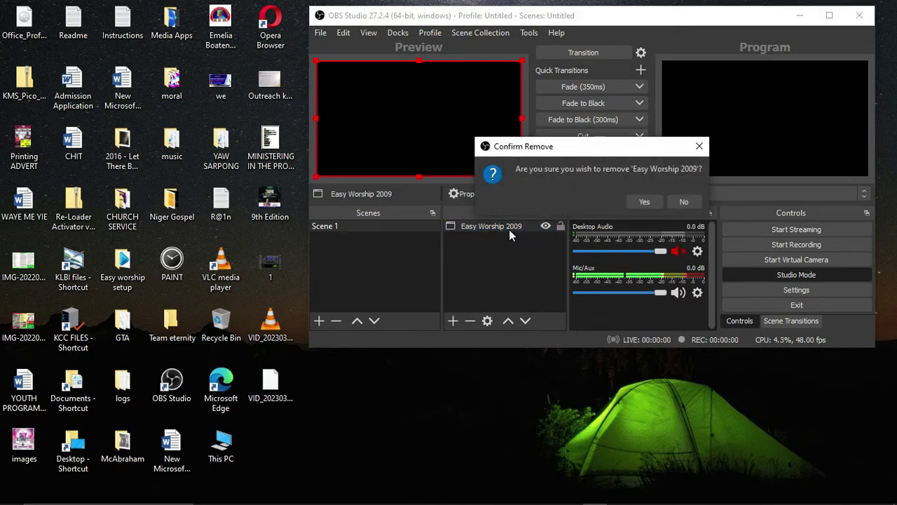
key(Return)
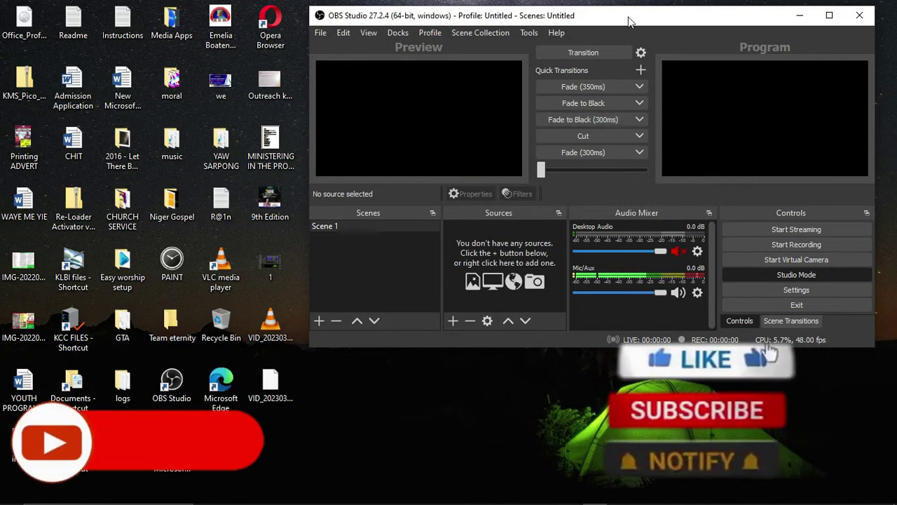
Shift OBS slightly left and launch EasyWorship 2009 from the taskbar
mouse_move(637, 22)
mouse_down()
mouse_move(526, 68)
mouse_move(533, 5)
mouse_move(577, 21)
mouse_move(645, 20)
mouse_up()
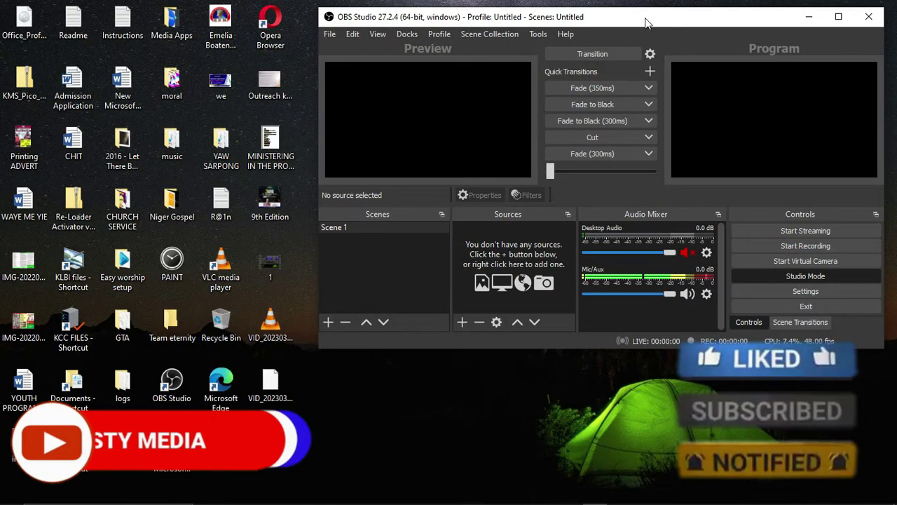
mouse_move(440, 499)
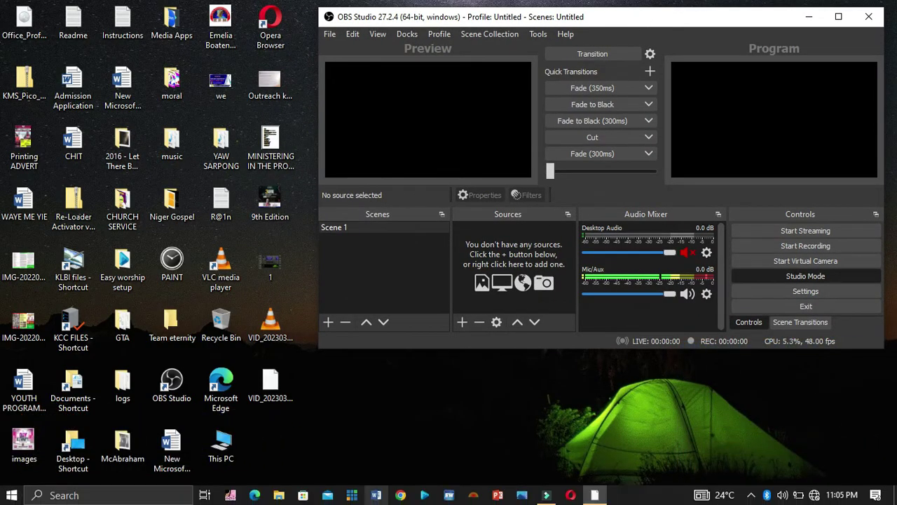
click(449, 495)
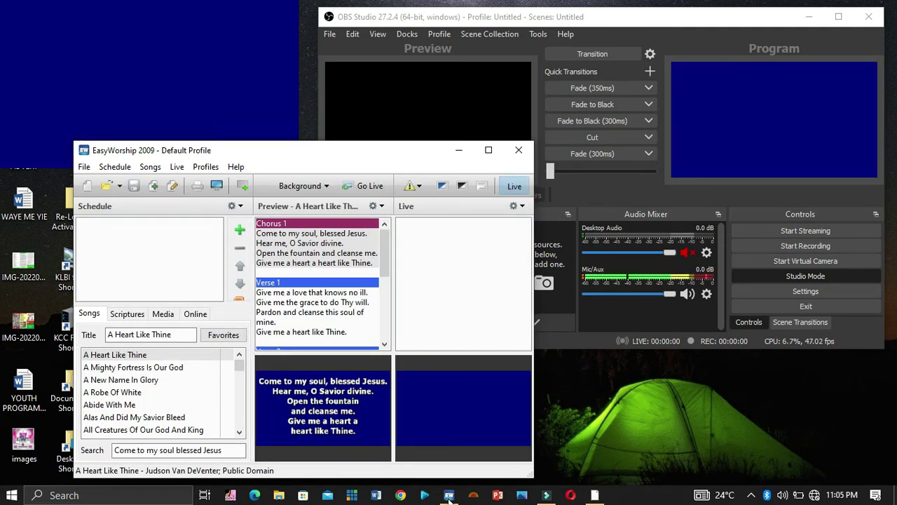
Move the EasyWorship window up and right, then bring up its display output Options
click(313, 165)
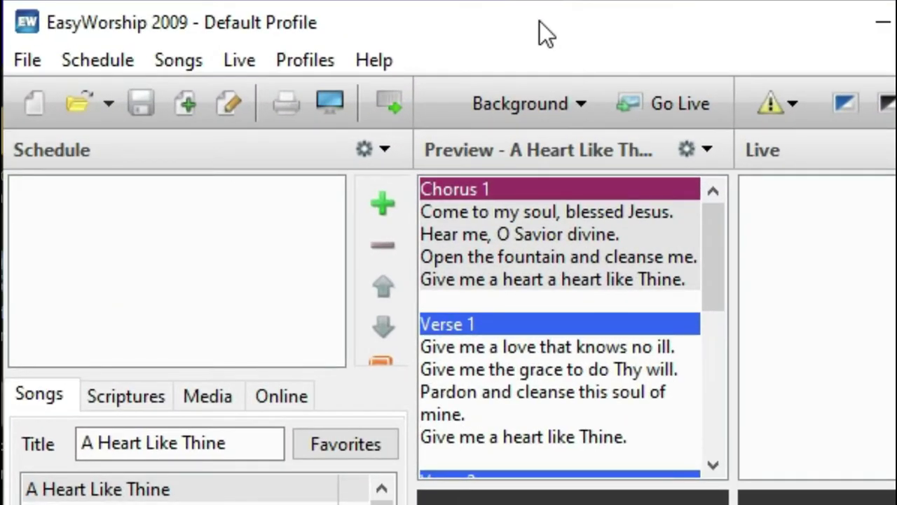
drag(540, 31, 676, 9)
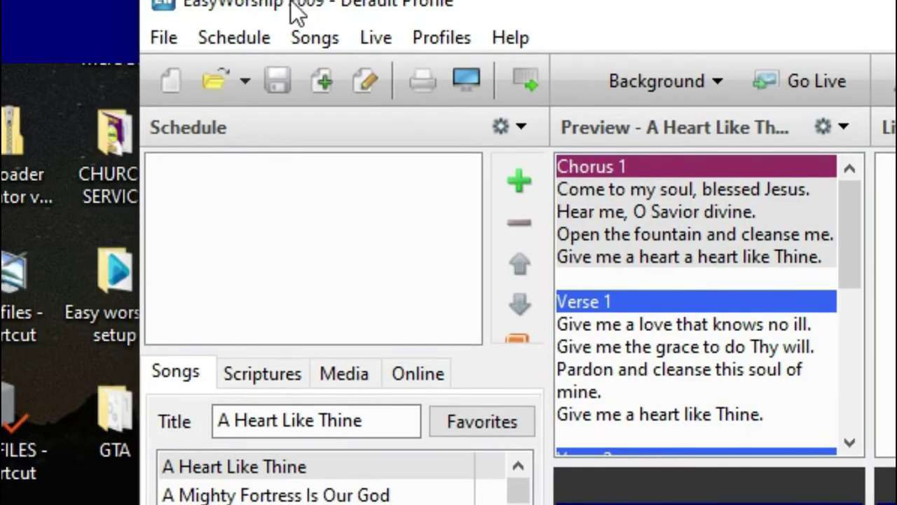
click(468, 84)
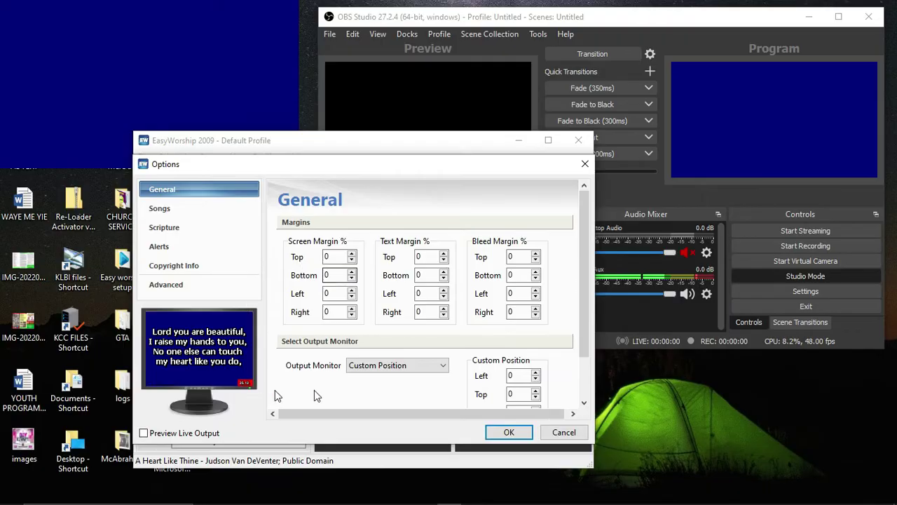
drag(335, 168, 378, 150)
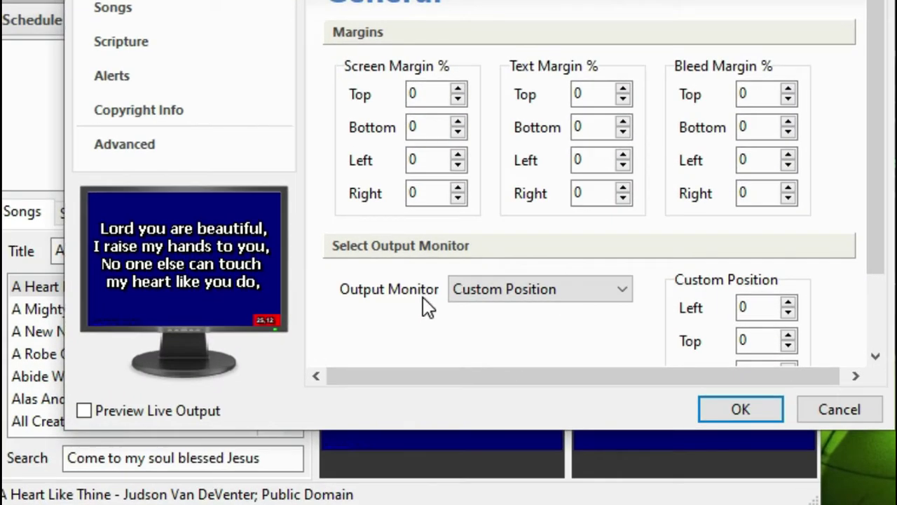
click(624, 290)
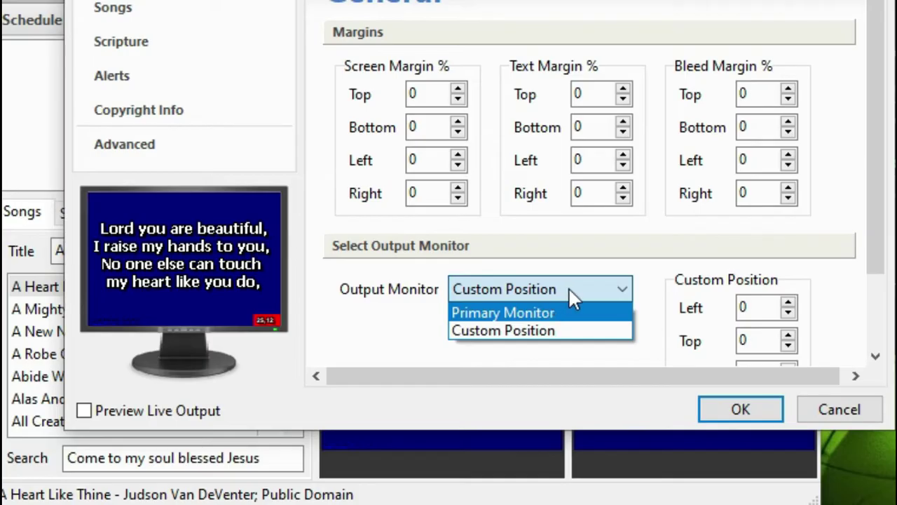
click(593, 287)
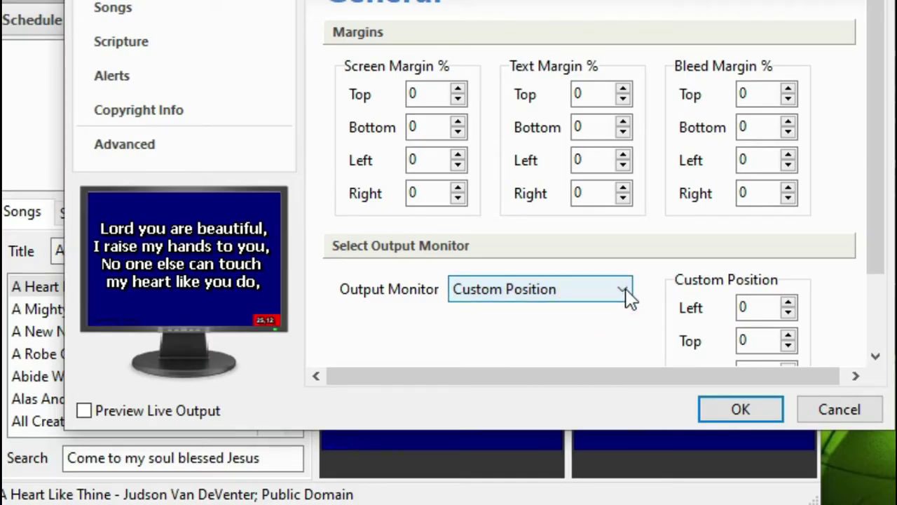
click(626, 290)
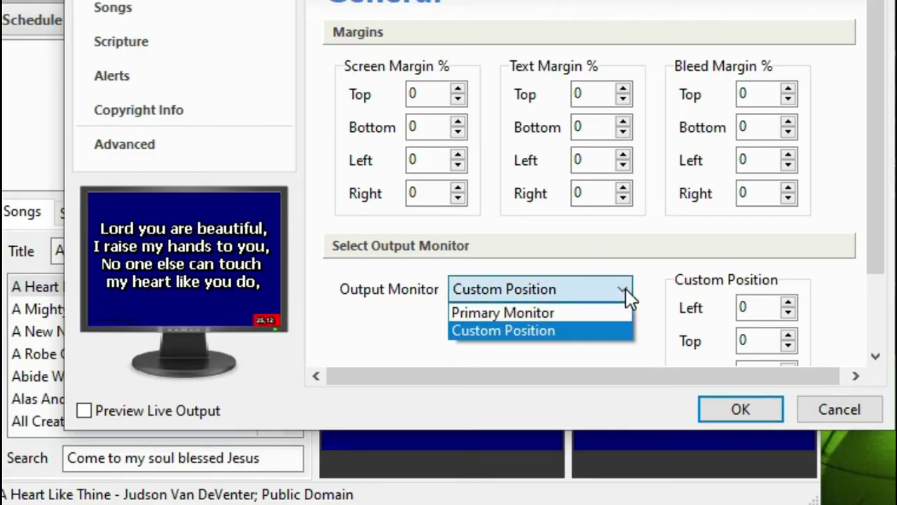
click(581, 327)
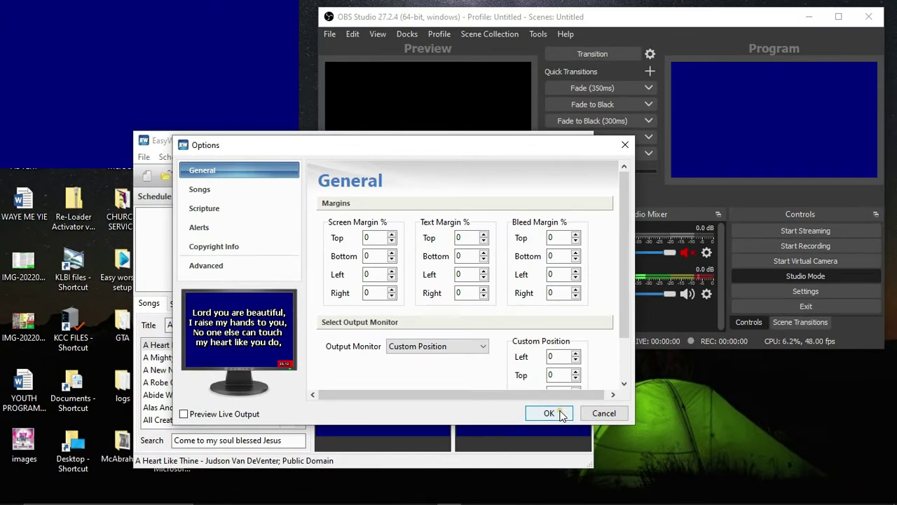
click(608, 411)
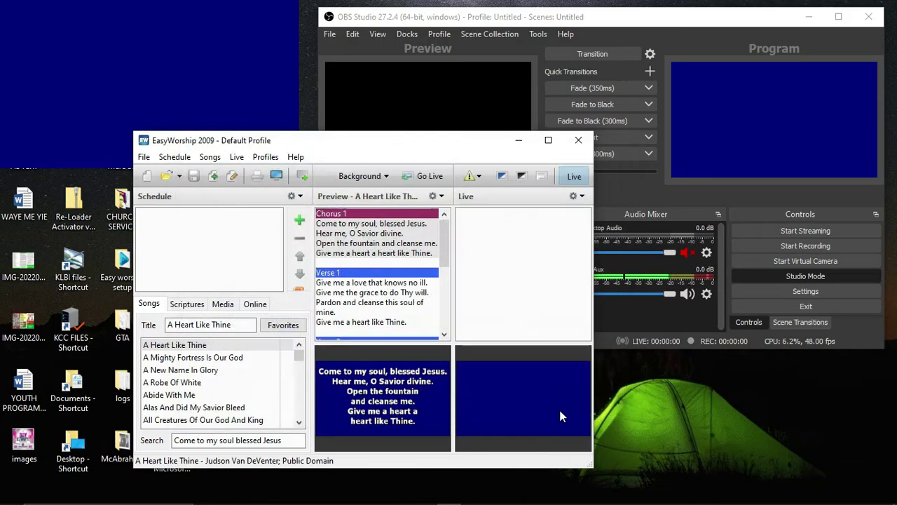
Look up Psalm 23:6 on the Scriptures tab so it loads in Preview
click(183, 306)
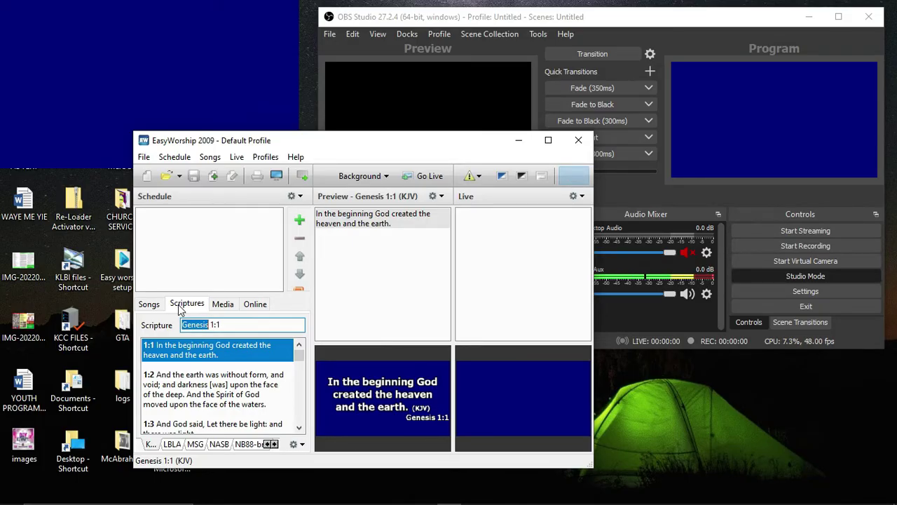
text(Psalm)
key(space)
text(11)
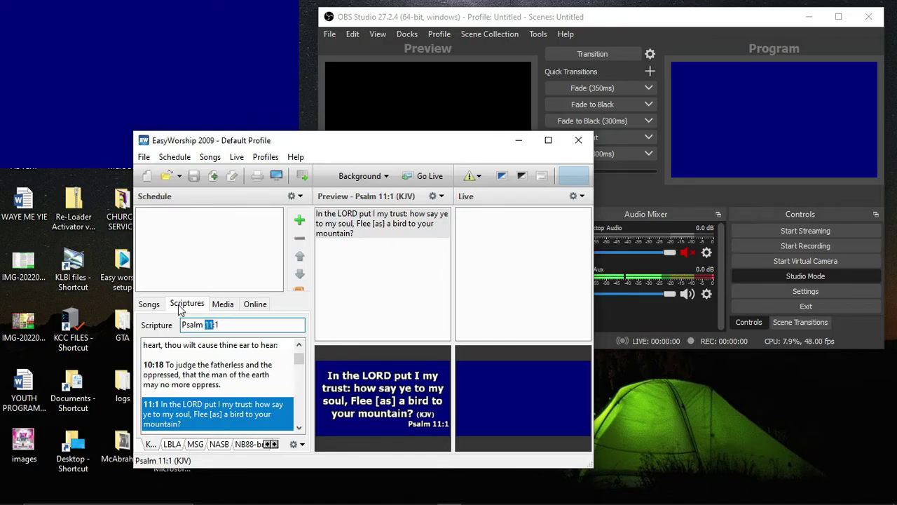
text(23)
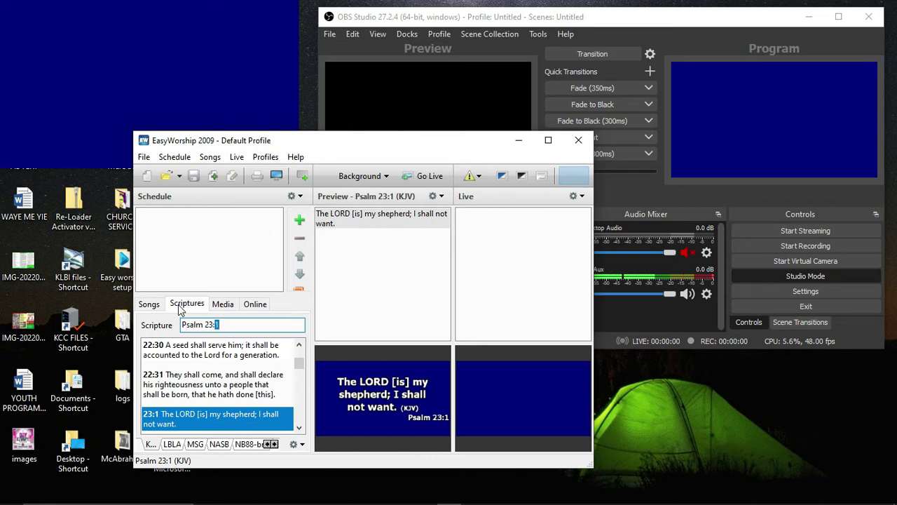
text(6)
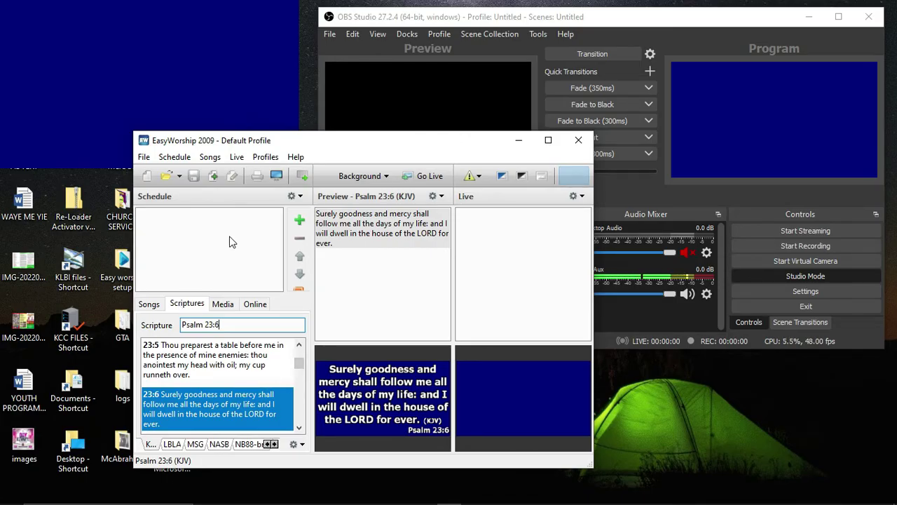
Send Psalm 23:6 live, transition OBS's empty preview to Program, and rearrange both windows
double_click(207, 403)
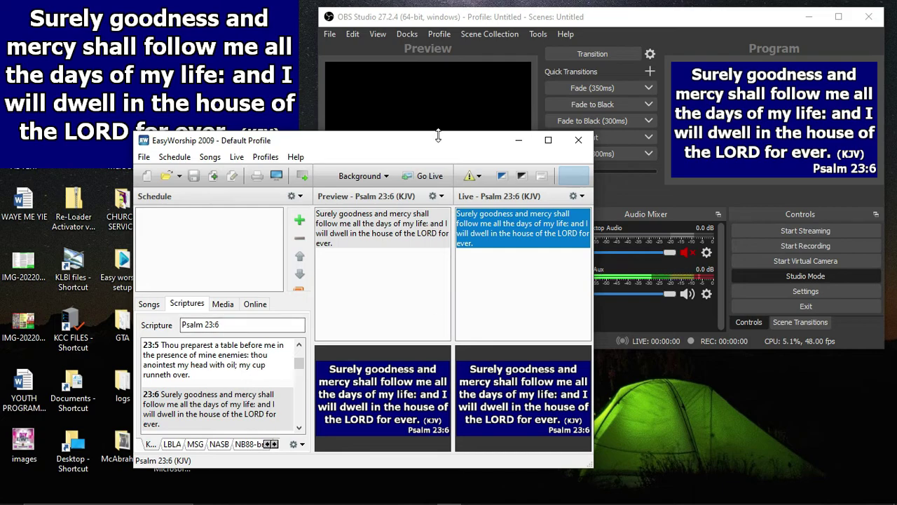
click(679, 21)
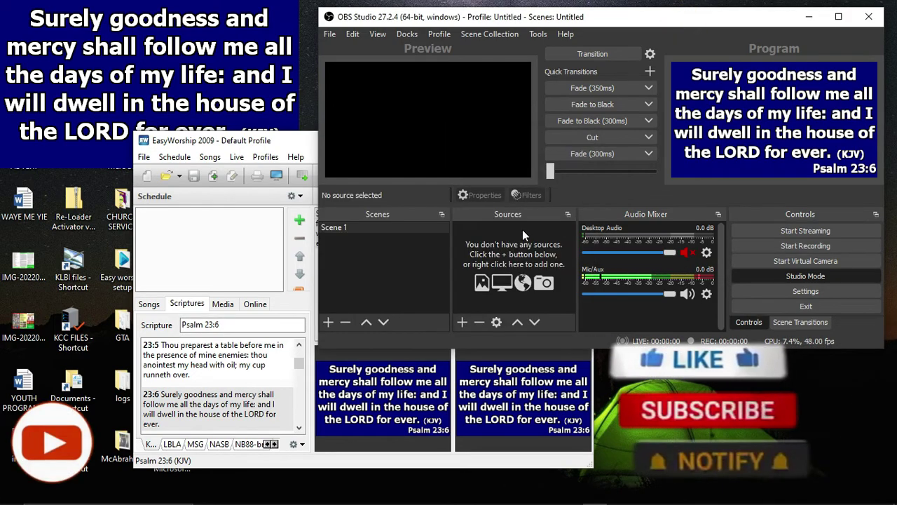
click(607, 52)
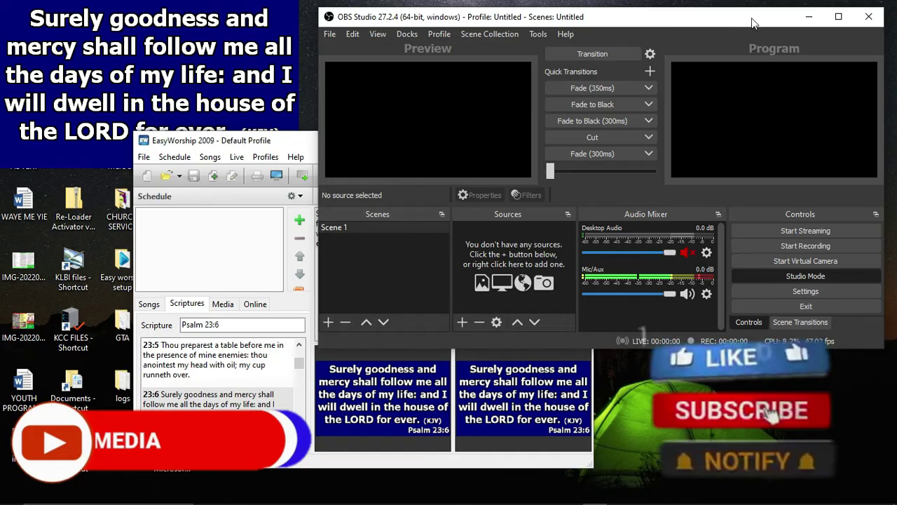
drag(335, 140, 430, 157)
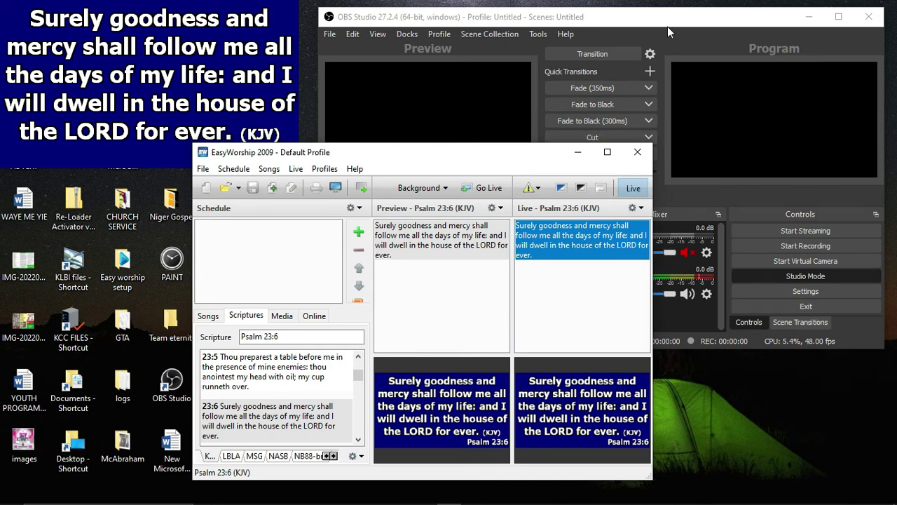
drag(667, 21, 539, 95)
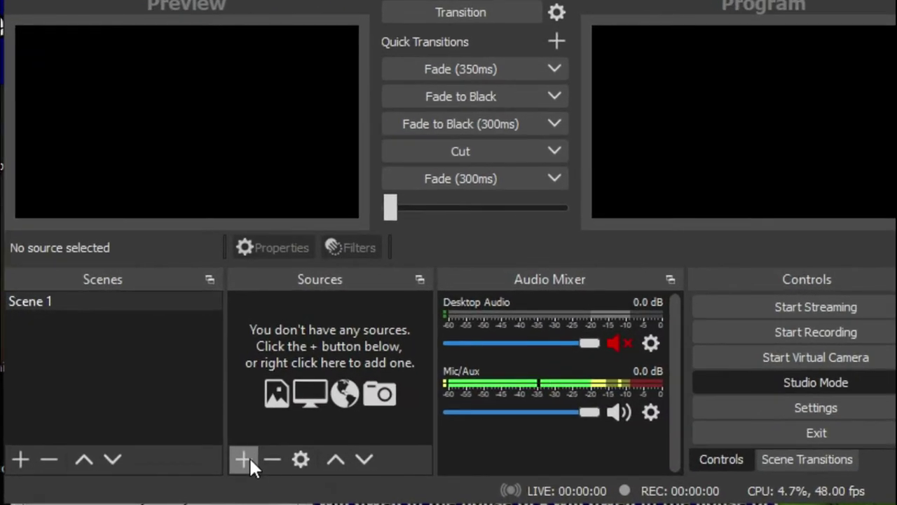
Add a new Window Capture source from the Sources + menu
click(249, 457)
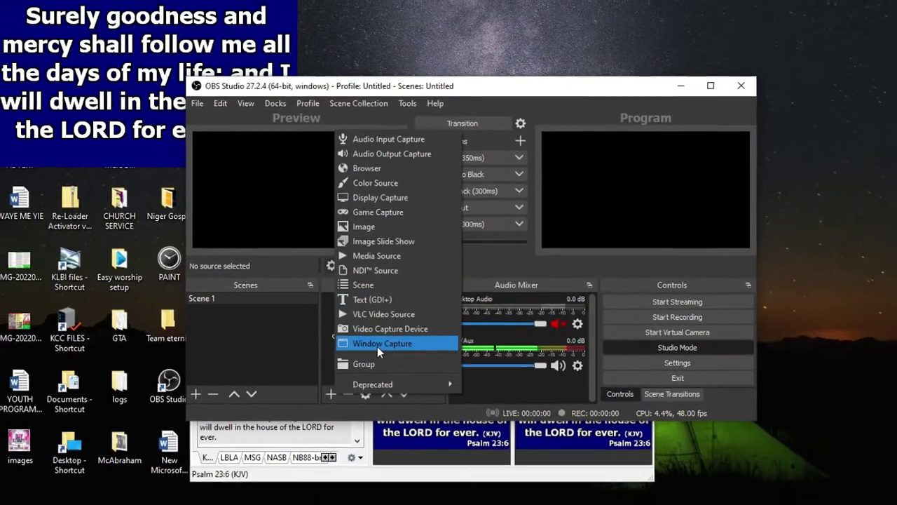
click(378, 346)
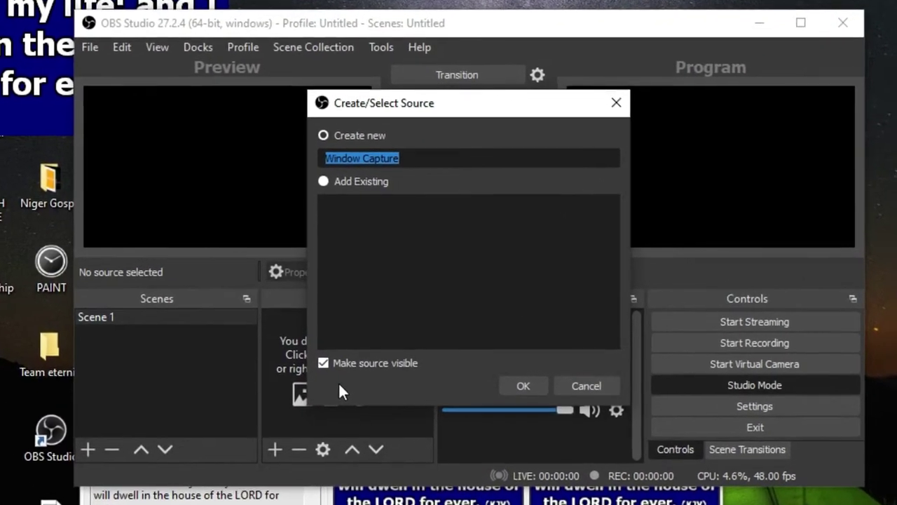
Name the new Window Capture source 'Easy Worship' and confirm it
text(Ea)
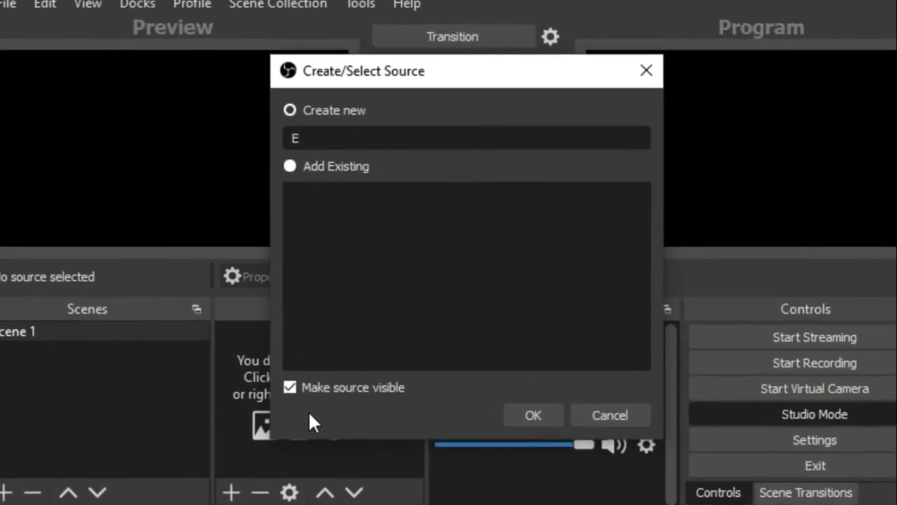
text(sy)
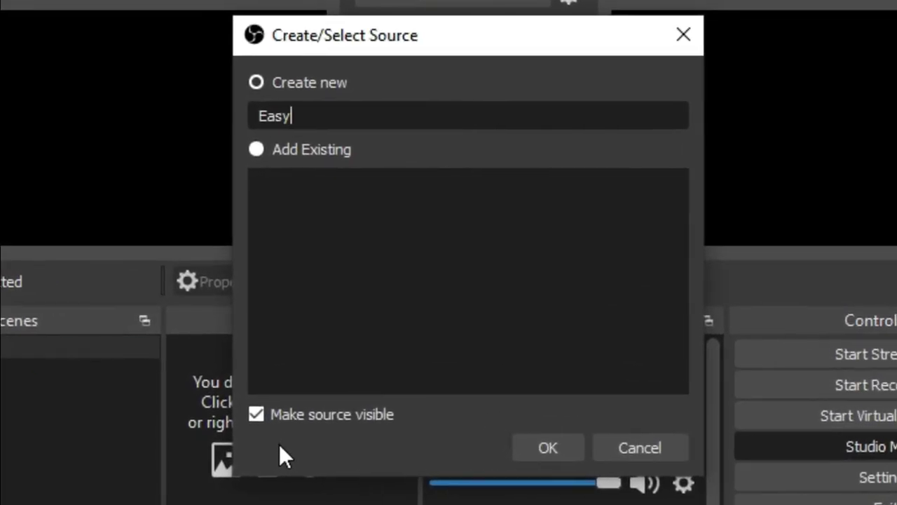
text( Worship)
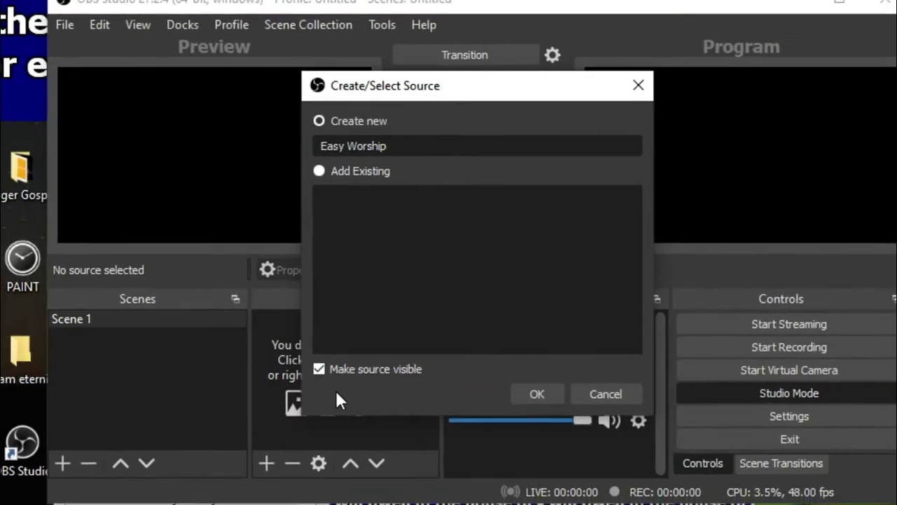
key(Return)
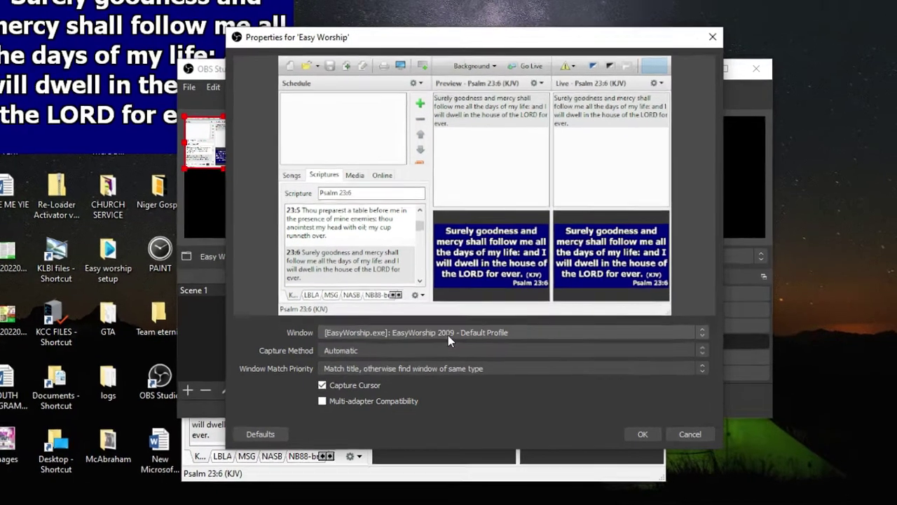
Set the capture Window to [EasyWorship.exe]: Live Output and accept the properties
click(448, 335)
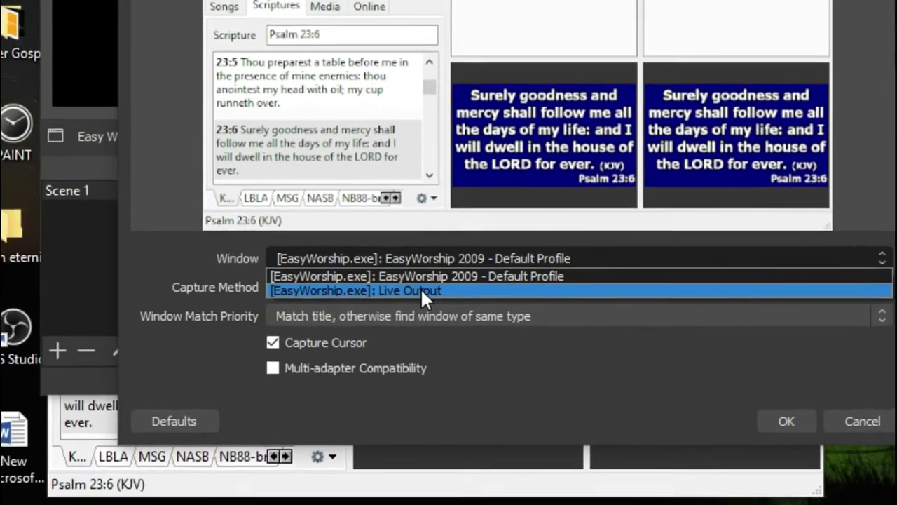
click(427, 259)
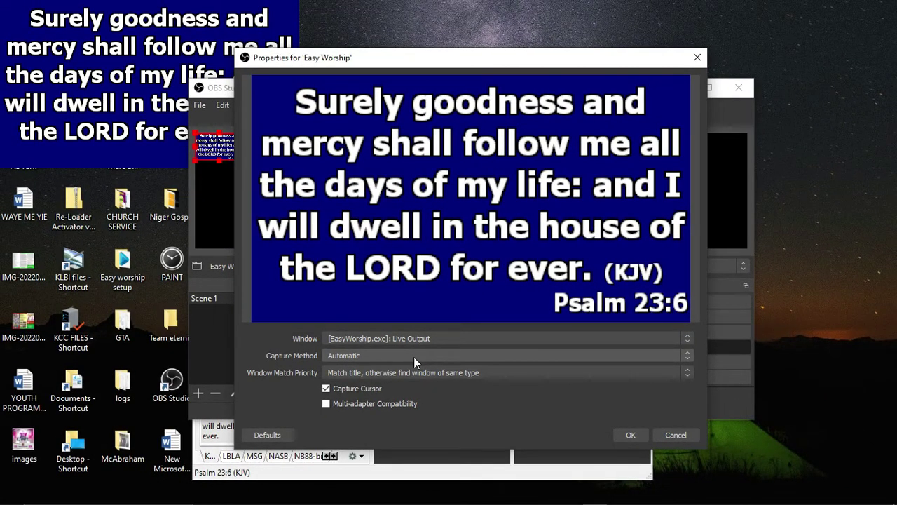
click(632, 435)
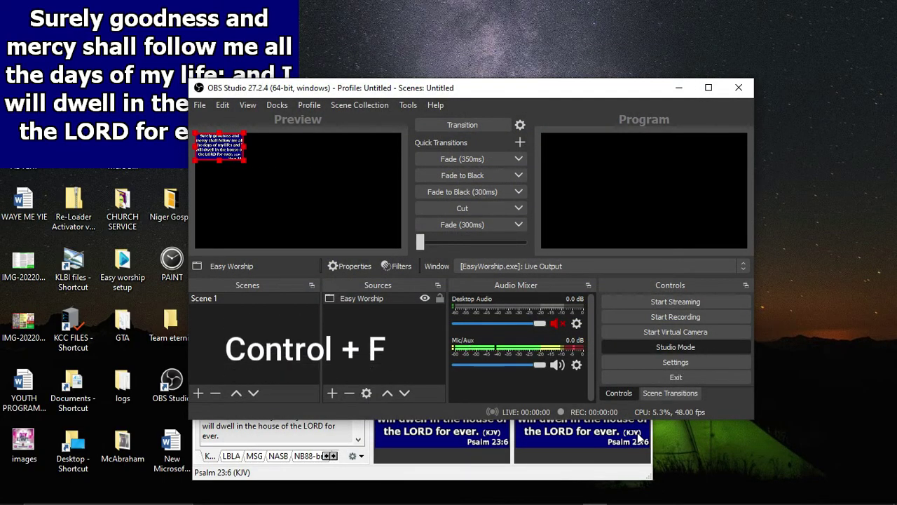
Fit the Easy Worship capture to the full canvas and transition it to Program
key(ctrl+f)
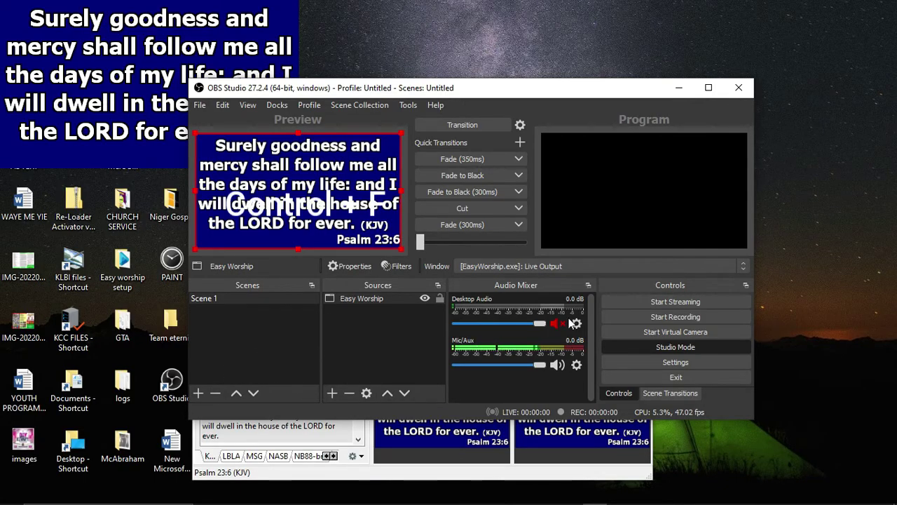
click(476, 121)
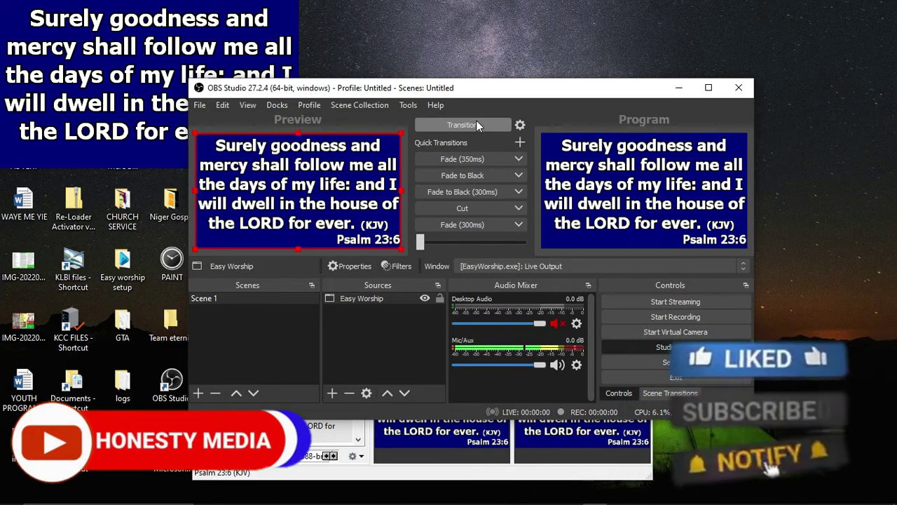
Bring EasyWorship forward and send Psalm 71:12, then Psalm 71:13, live
drag(501, 85, 612, 13)
click(218, 224)
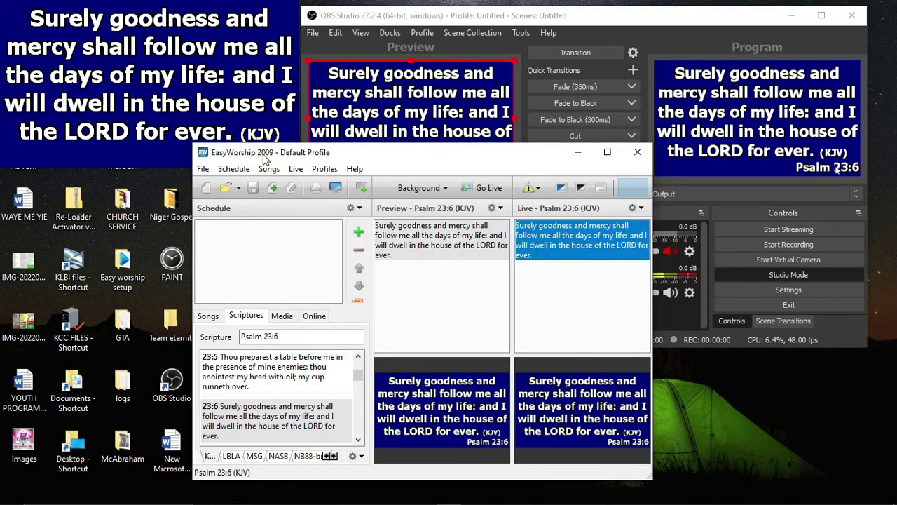
drag(364, 375, 359, 394)
click(279, 396)
double_click(279, 396)
double_click(288, 421)
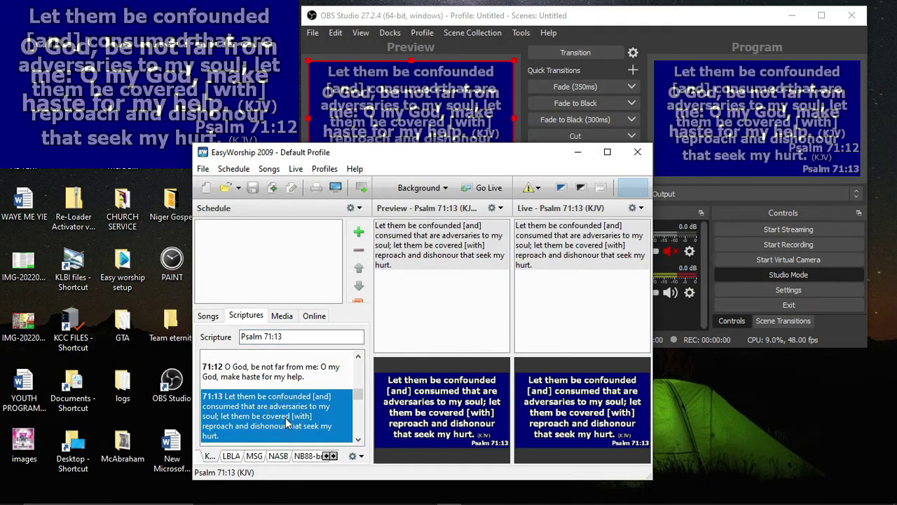
Send Psalm 71:12 again, then Psalm 113:2, 129:1 and 128:5 live in turn
click(266, 375)
double_click(319, 376)
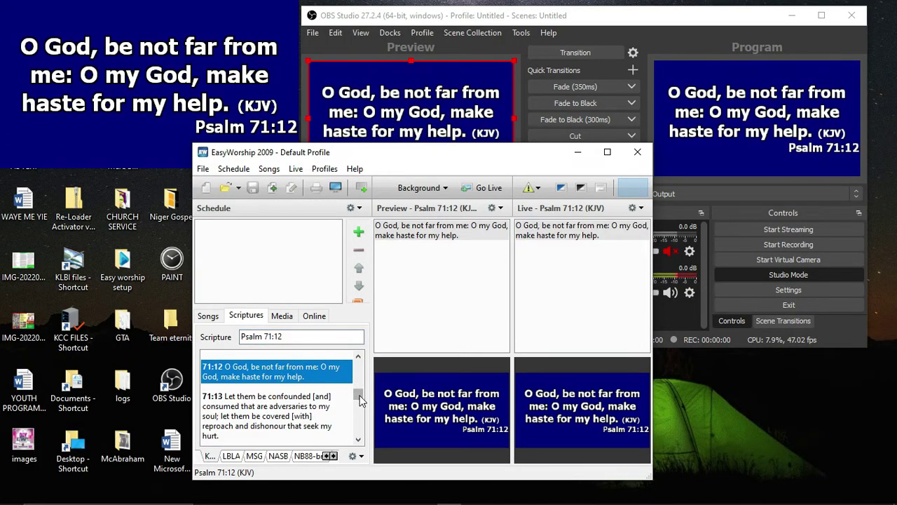
drag(359, 396, 360, 419)
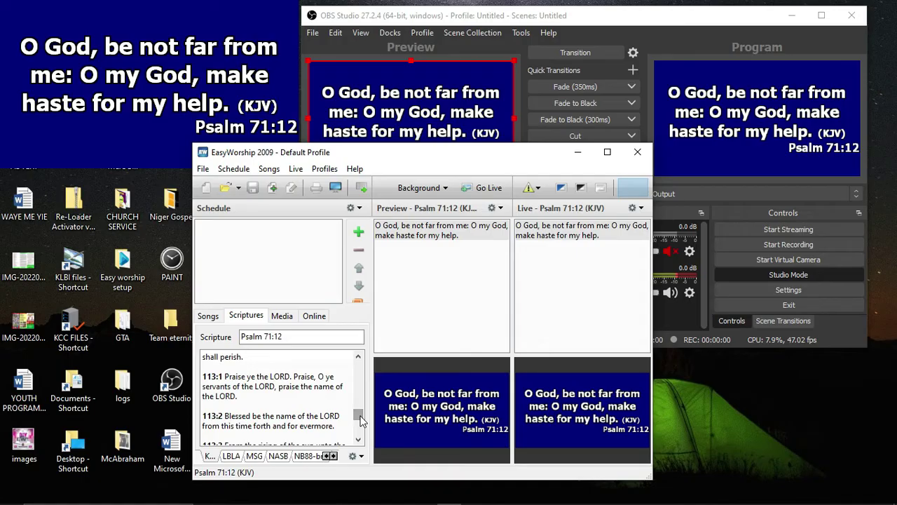
double_click(319, 423)
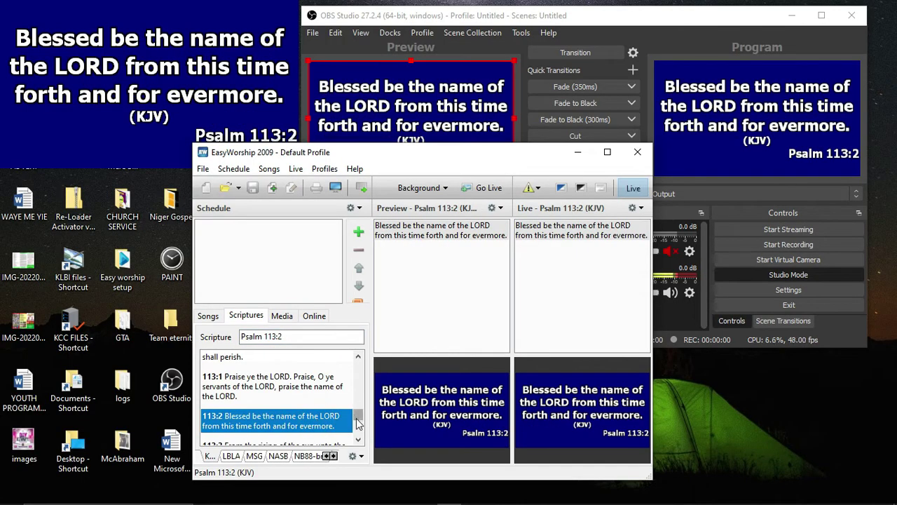
drag(359, 415, 322, 421)
double_click(314, 426)
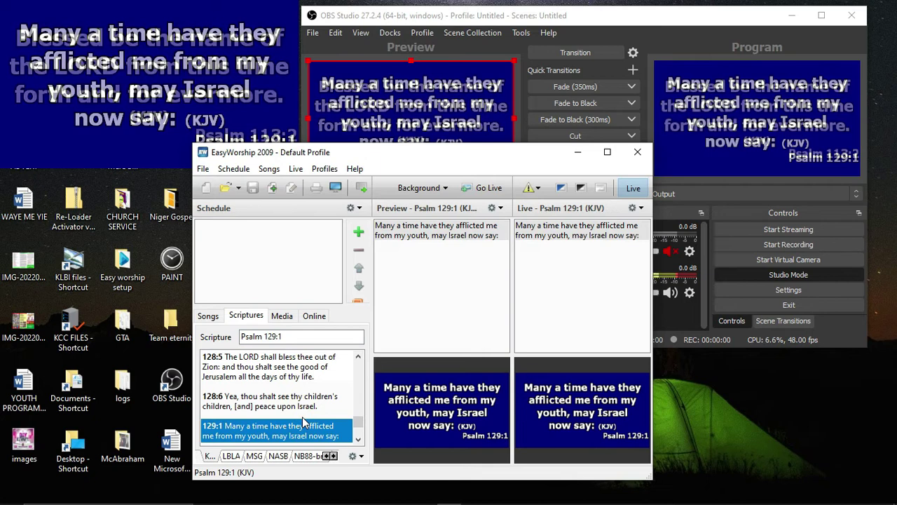
double_click(293, 371)
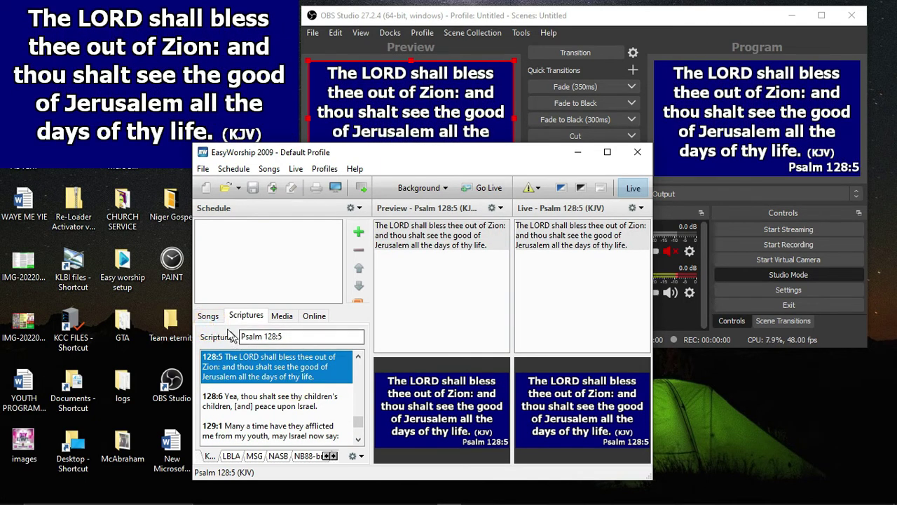
In the song library, send A Robe Of White, A Heart Like Thine, and Down In My Heart live
click(210, 316)
double_click(249, 394)
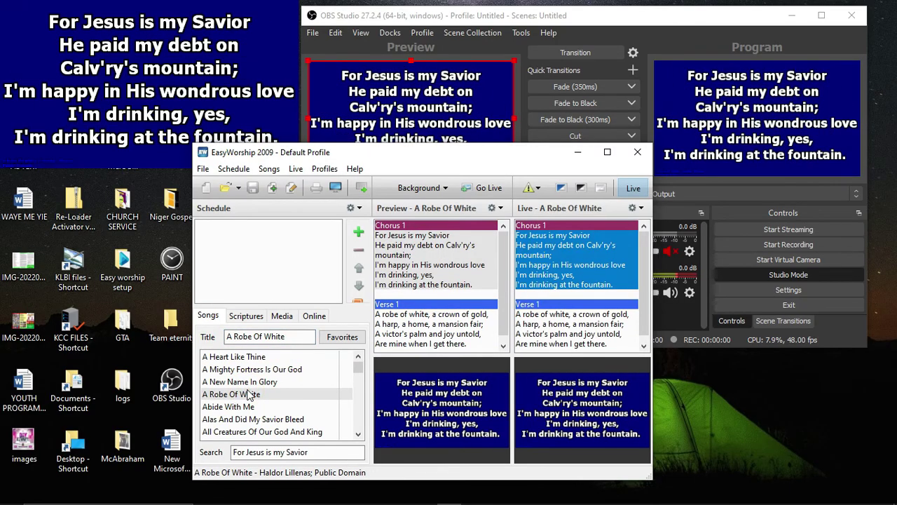
double_click(282, 358)
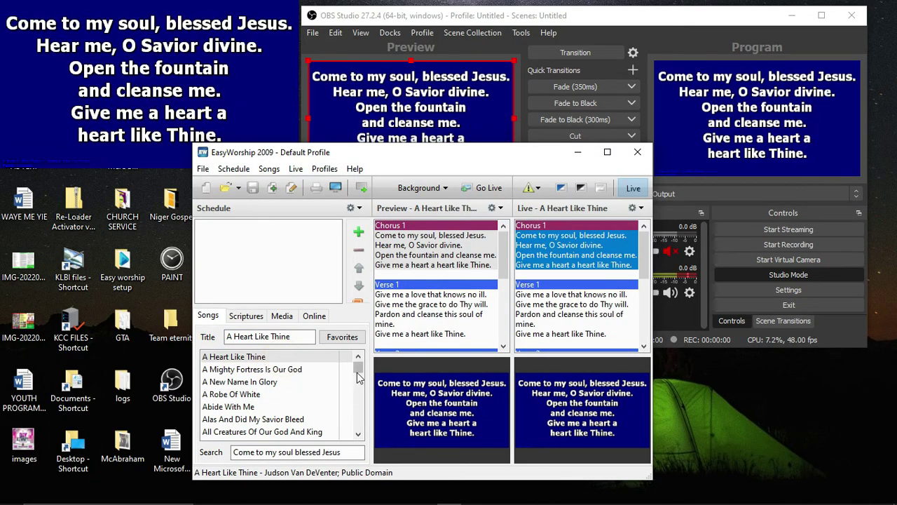
drag(357, 376, 358, 387)
double_click(240, 370)
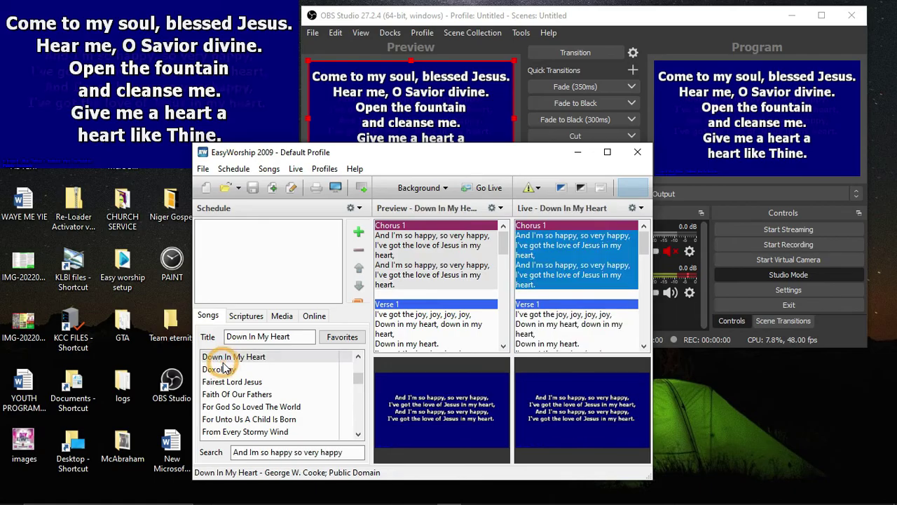
Send Jesus Is The Sweetest Name I Know live, then Join All The Glorious Names
click(357, 382)
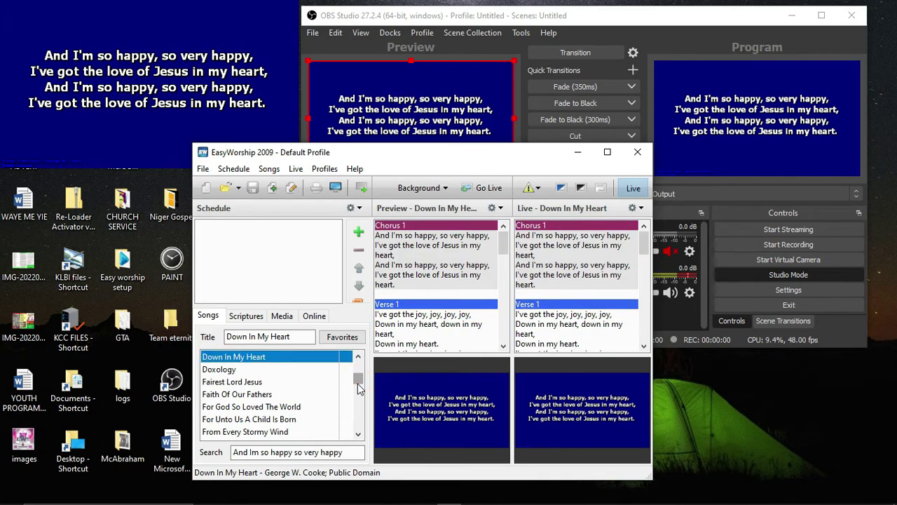
drag(358, 384, 359, 398)
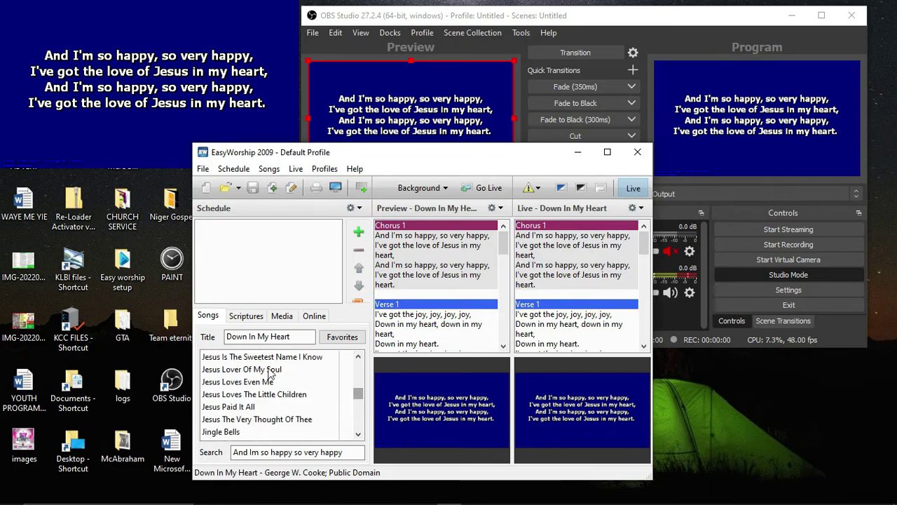
click(241, 360)
double_click(240, 362)
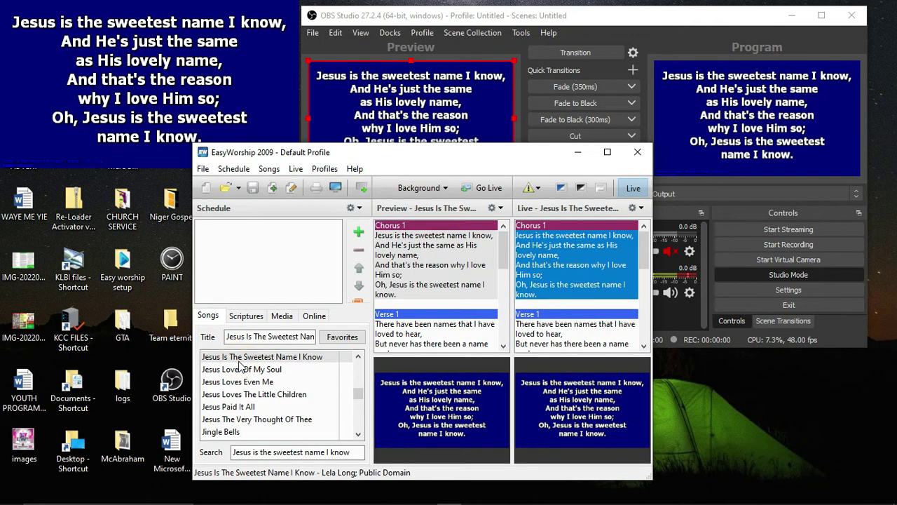
click(357, 434)
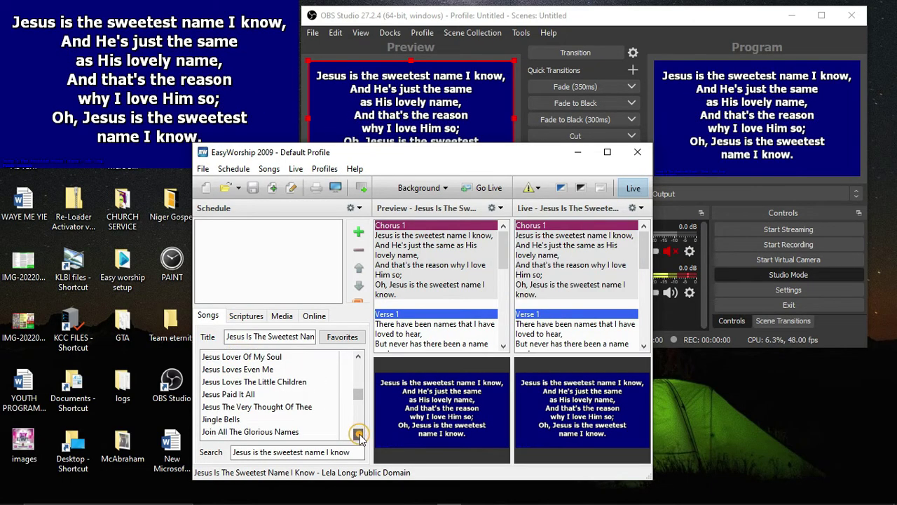
click(358, 435)
click(358, 435)
click(358, 435)
click(359, 435)
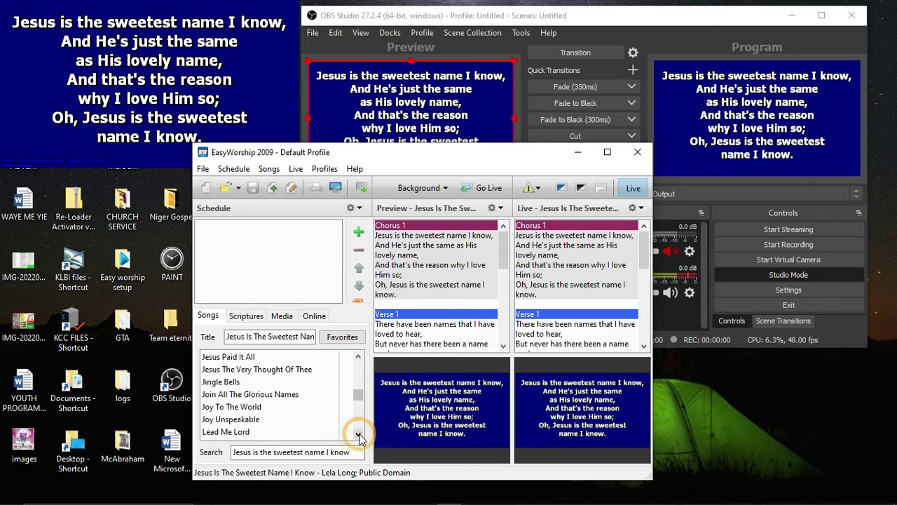
double_click(210, 394)
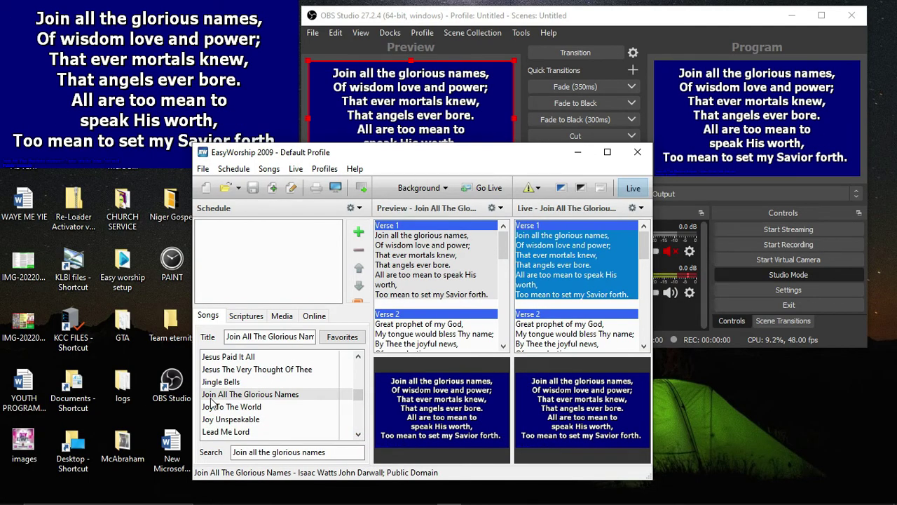